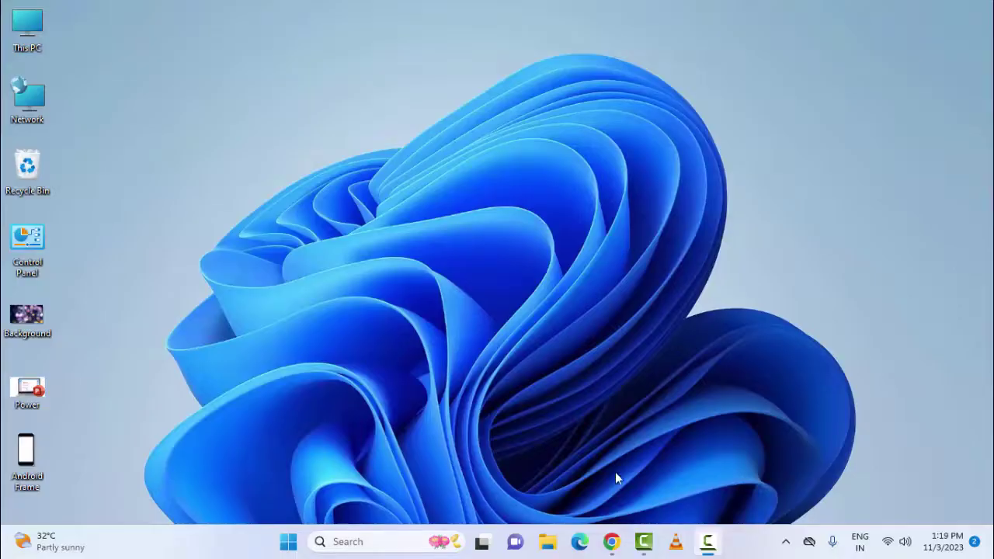
Restore the Chrome window showing WhatsApp Web from the taskbar
click(612, 541)
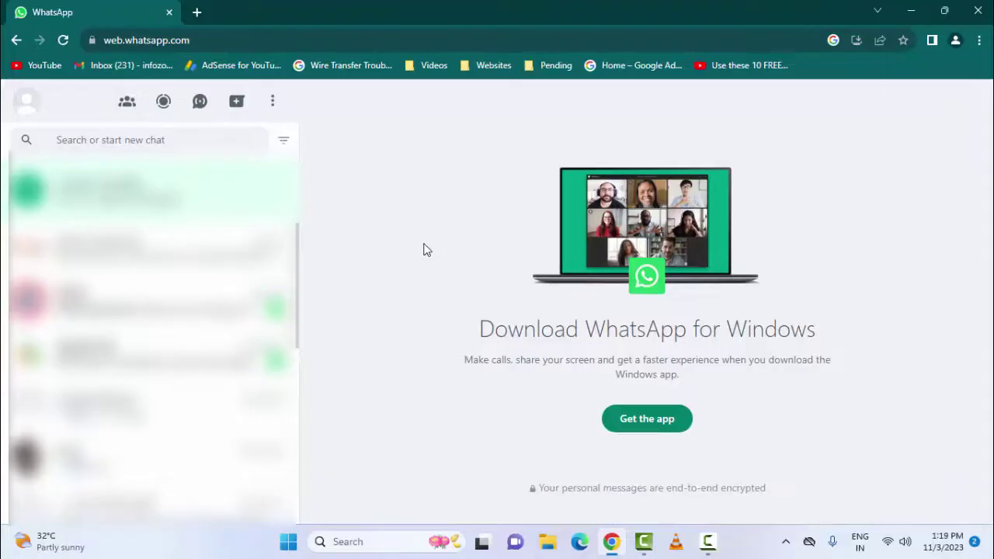
click(273, 101)
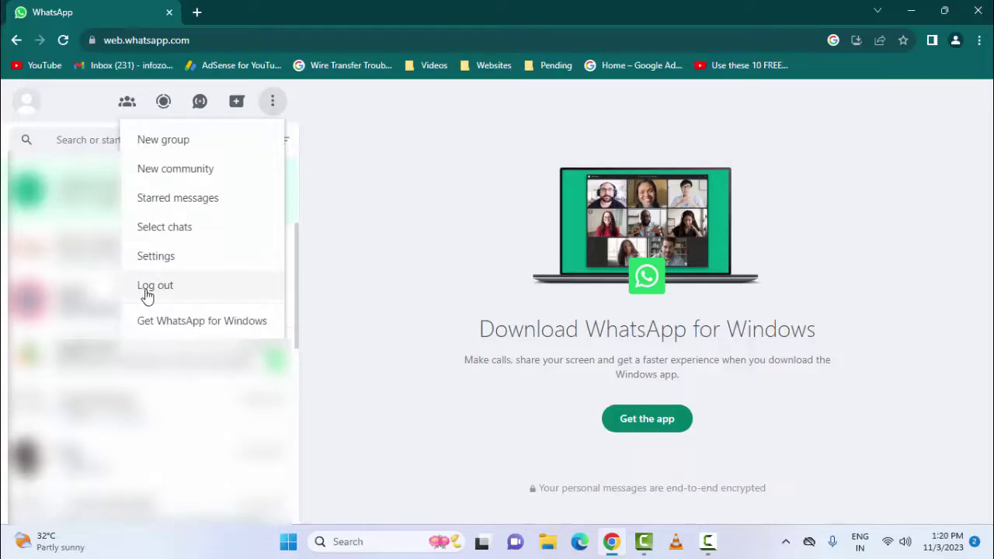
click(464, 164)
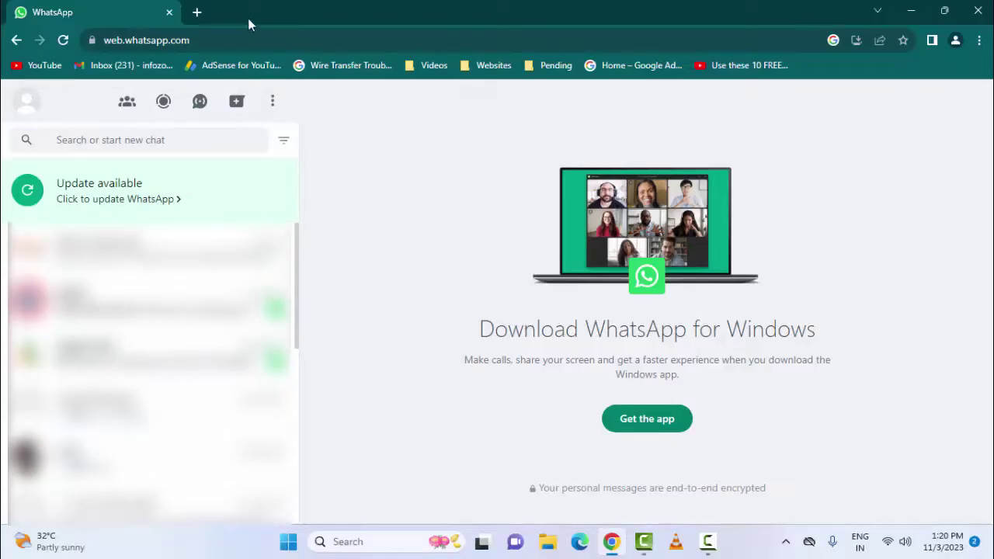
click(945, 11)
Minimize the Chrome window to show the desktop
click(873, 66)
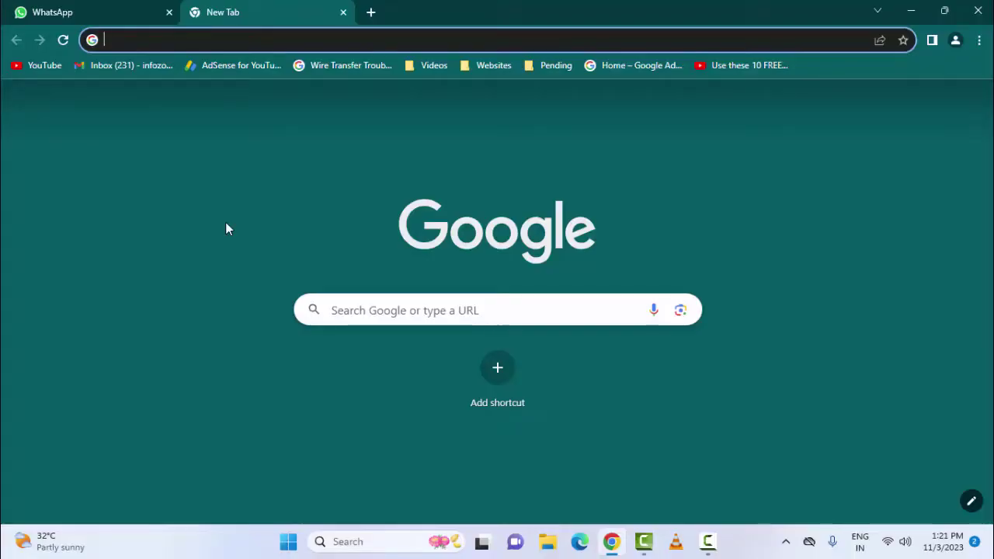
Clear browsing data for the last 4 weeks using the basic options
key(ctrl+shift+Delete)
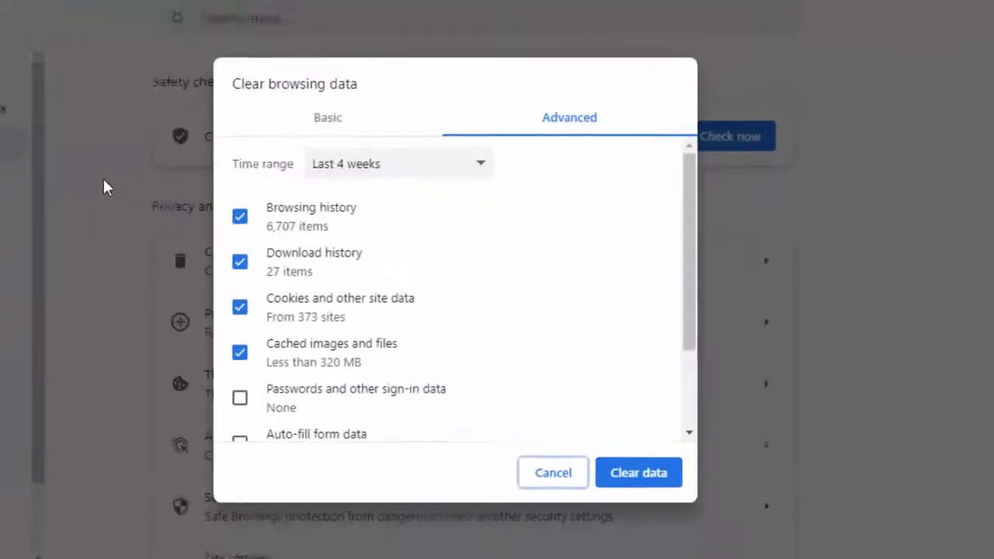
click(286, 85)
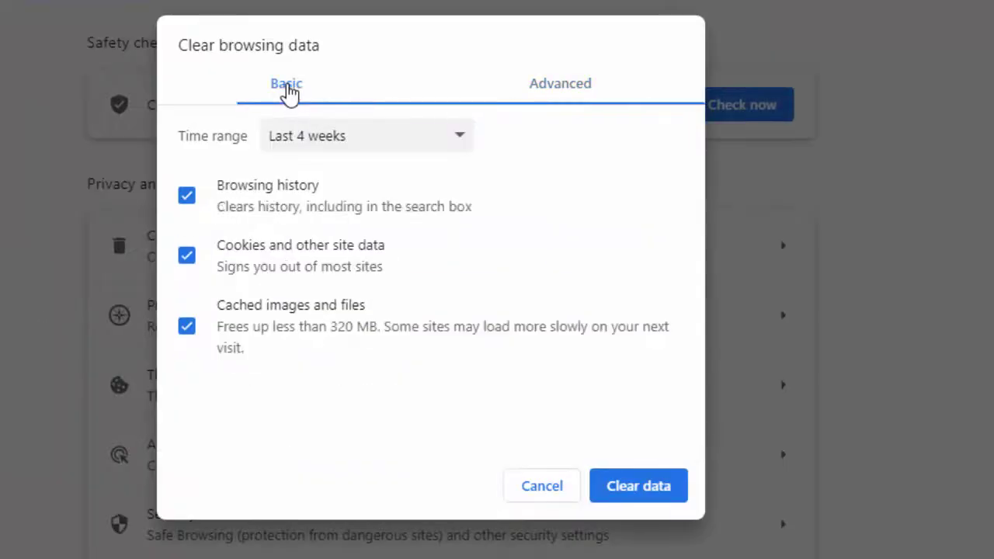
click(329, 144)
click(321, 222)
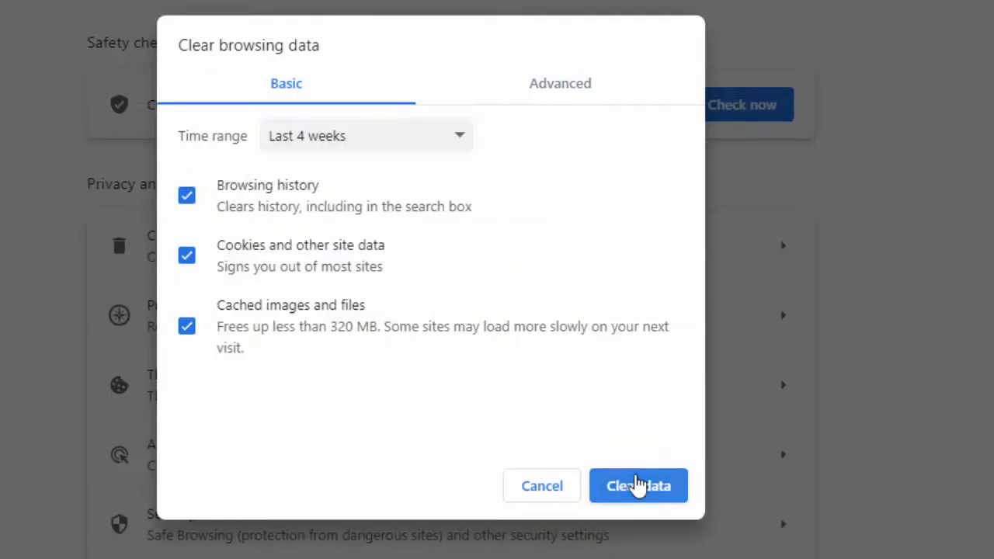
click(558, 500)
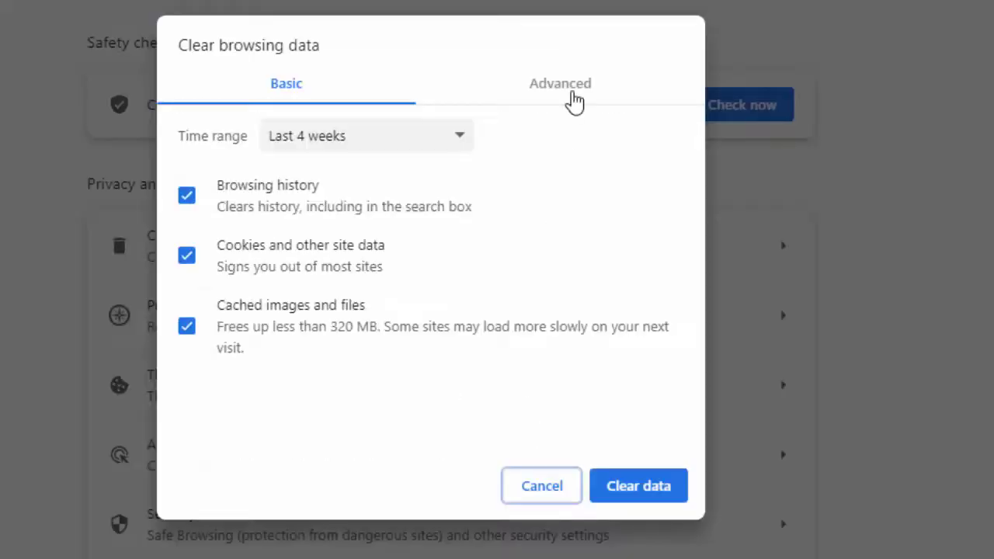
Clear advanced browsing data for the last 7 days, then close the Settings tab
click(575, 99)
click(277, 138)
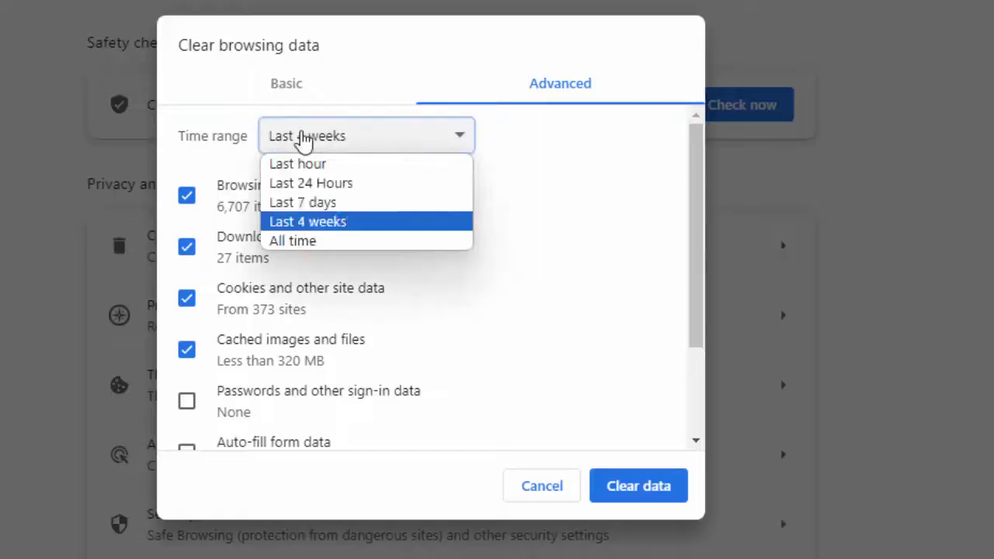
click(301, 202)
scroll(178, 326, down, 3)
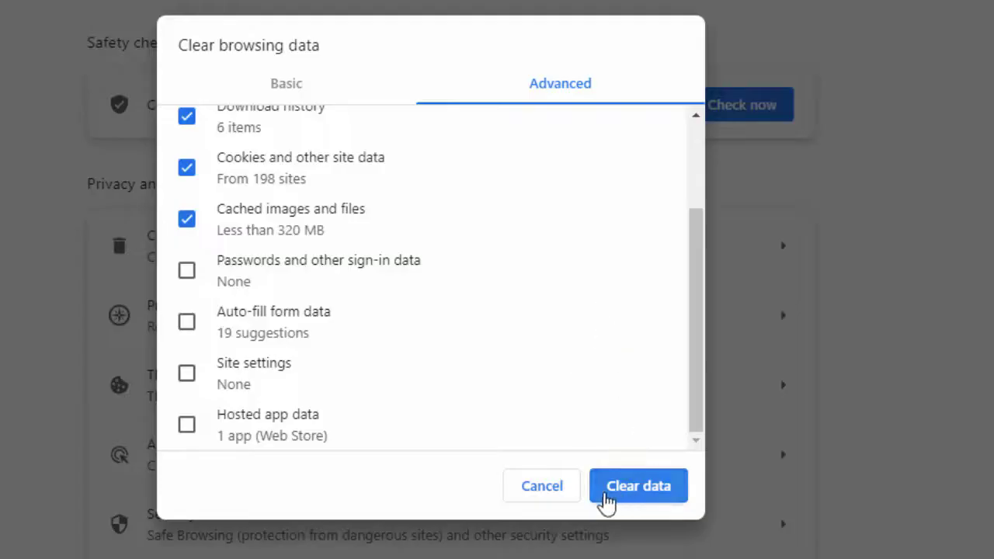
click(545, 483)
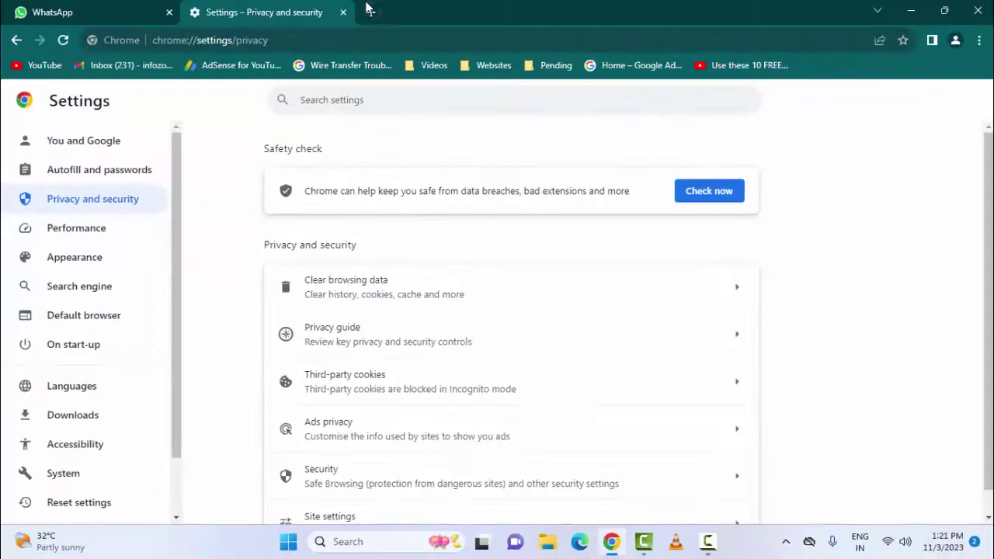
click(366, 12)
click(343, 12)
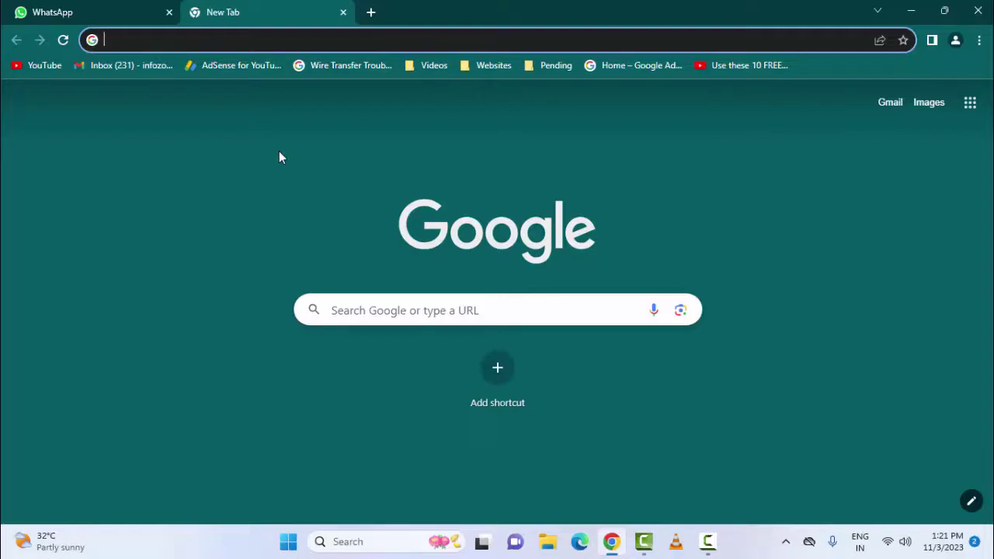
Search Windows Settings' Installed apps for 'whatsapp', then clear the search to list all apps
click(286, 545)
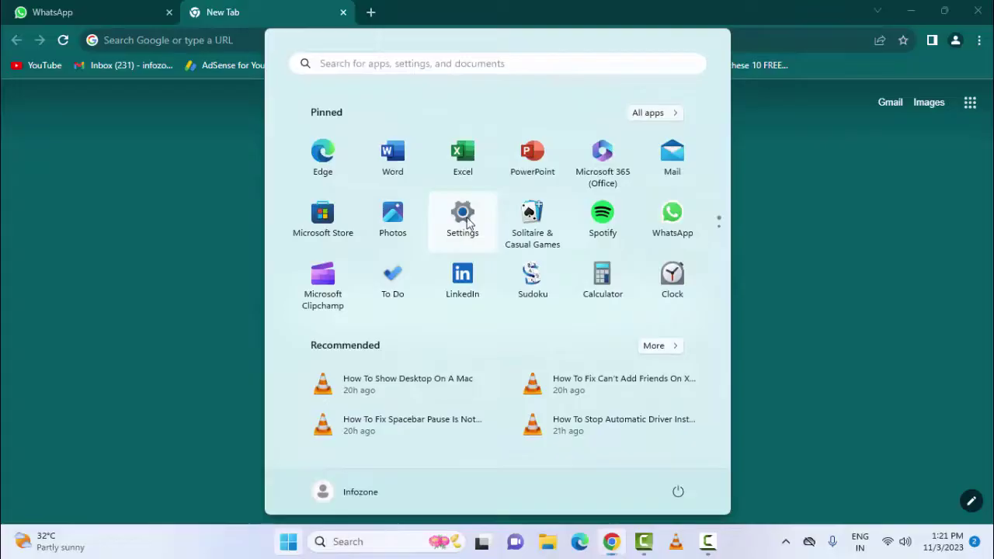
click(463, 230)
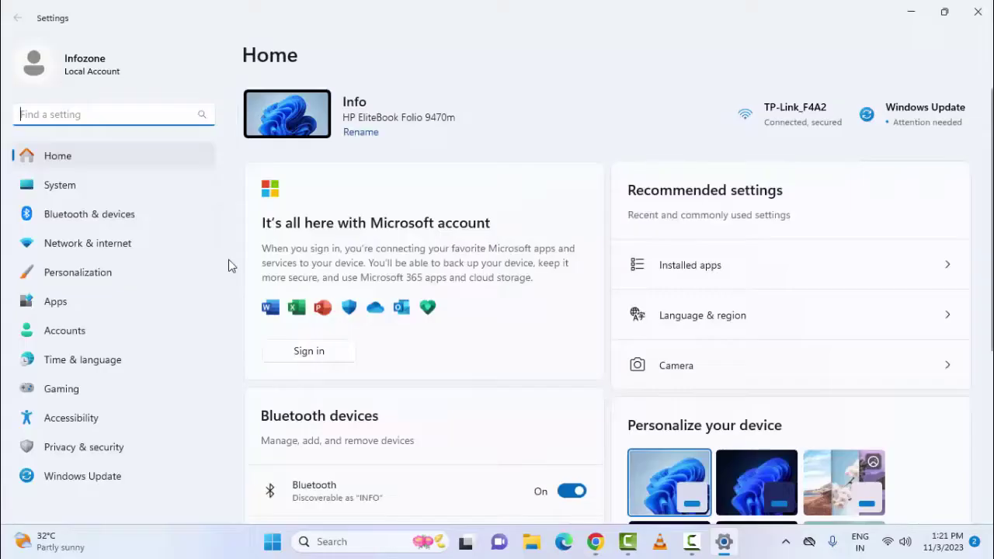
click(62, 303)
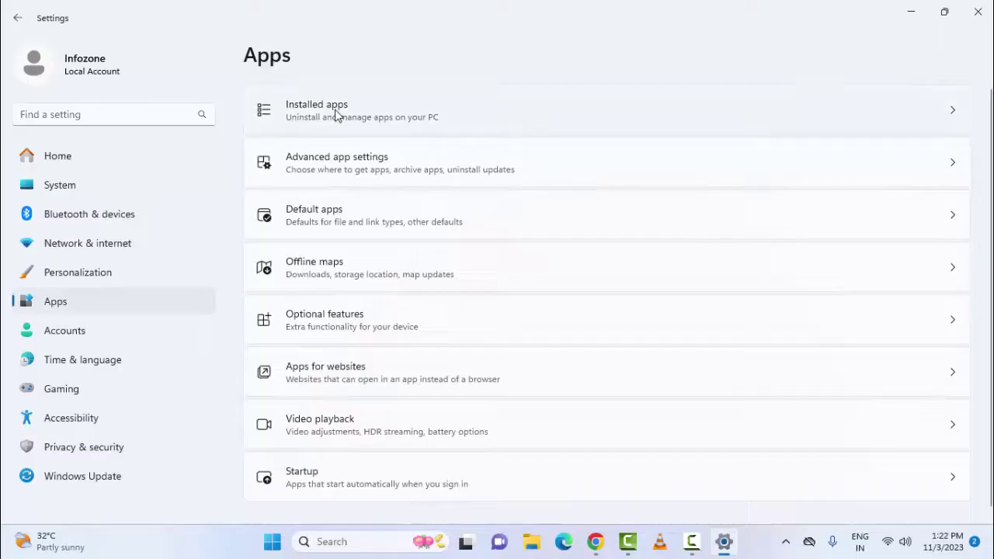
click(336, 115)
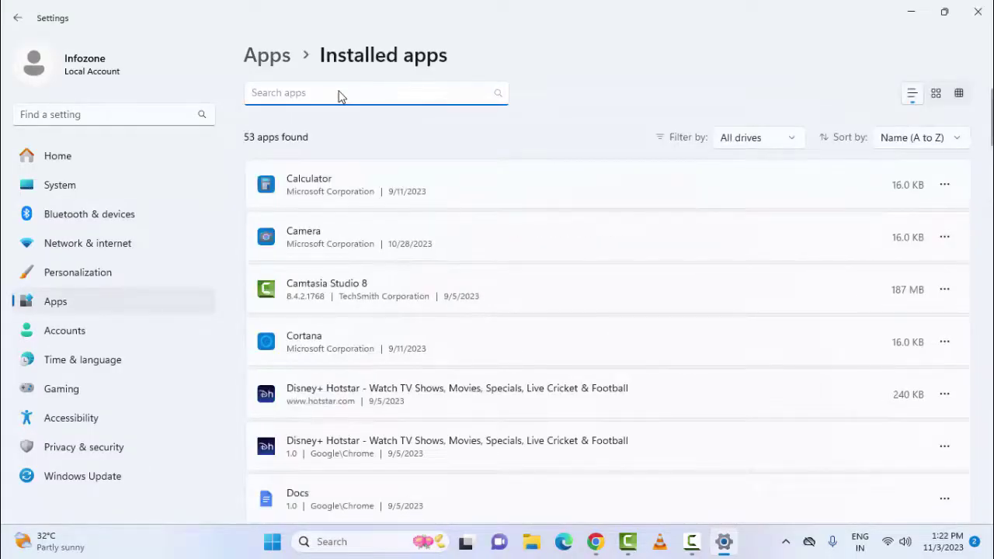
text(whats)
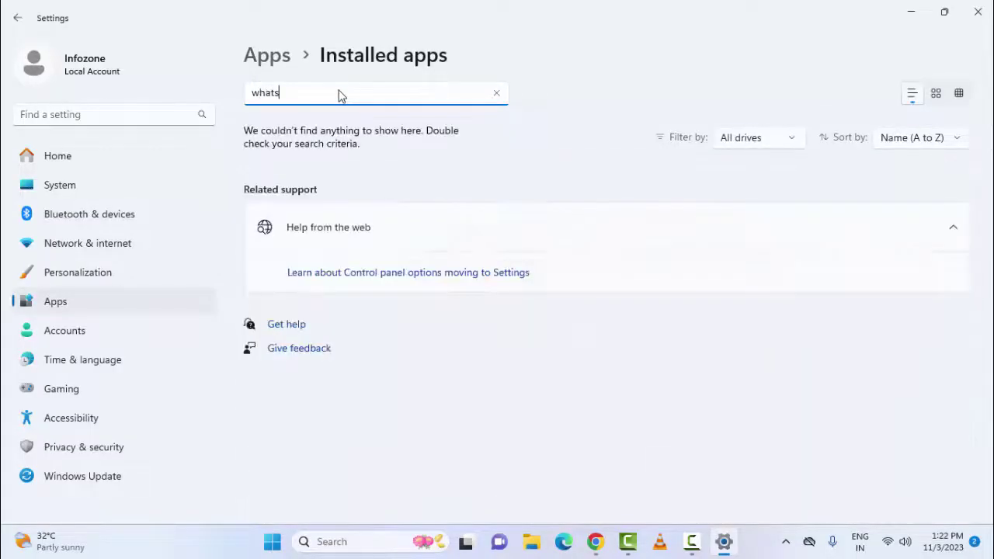
text(app)
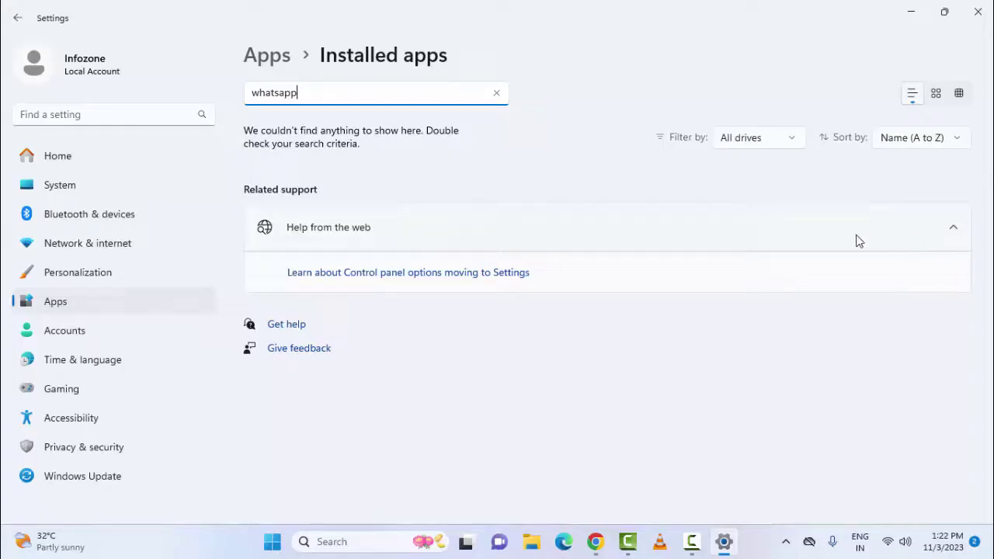
click(497, 94)
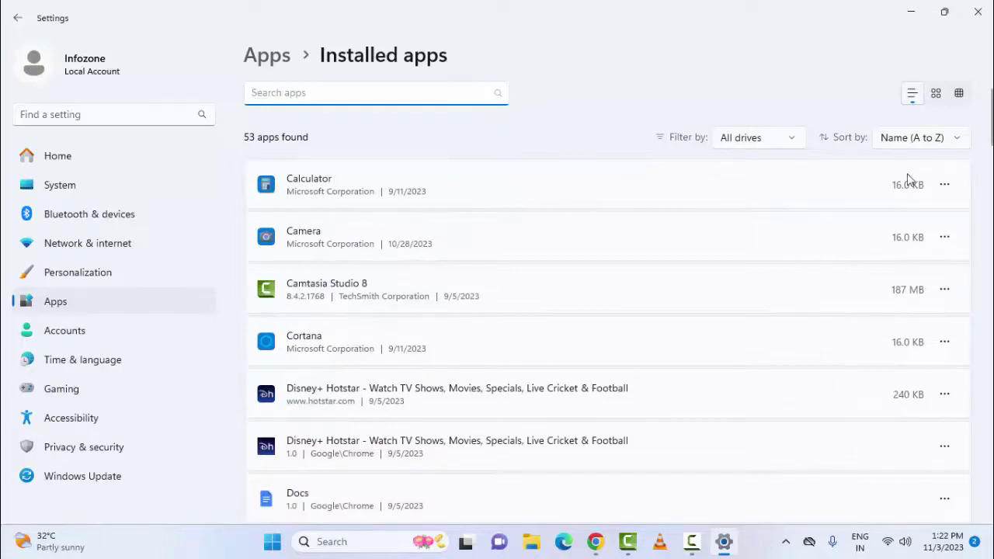
Reset the Calculator app from its Advanced options, confirm deleting its data, and close Settings
click(946, 185)
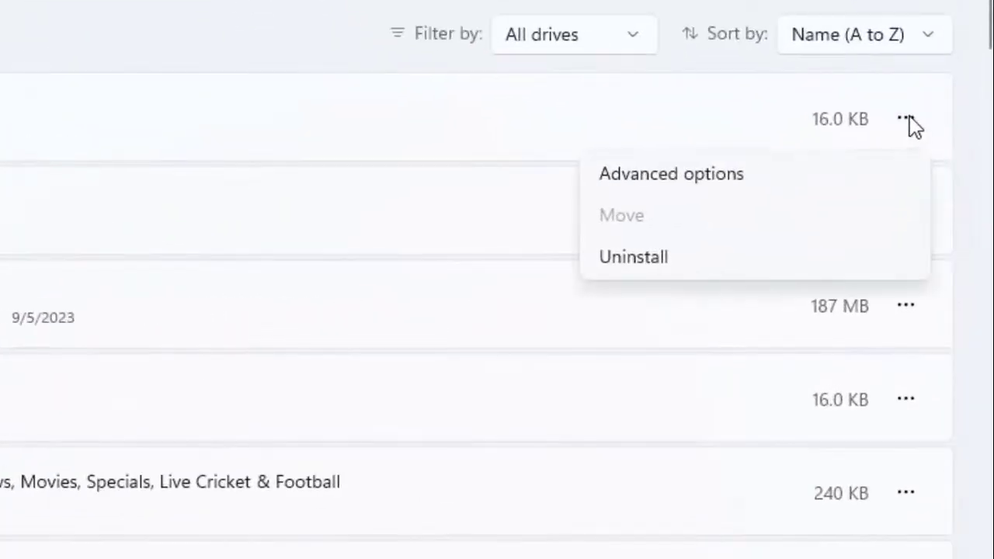
click(656, 188)
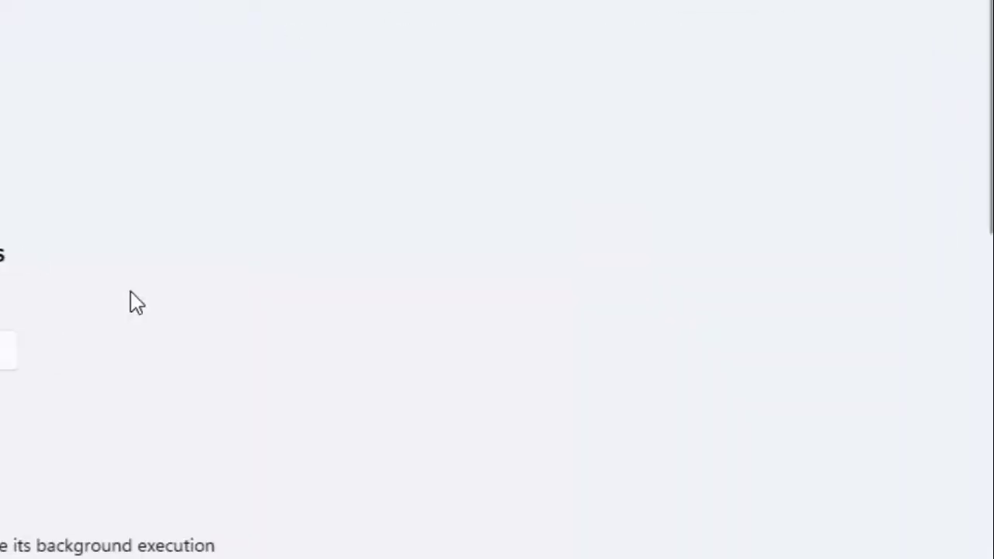
scroll(418, 279, down, 3)
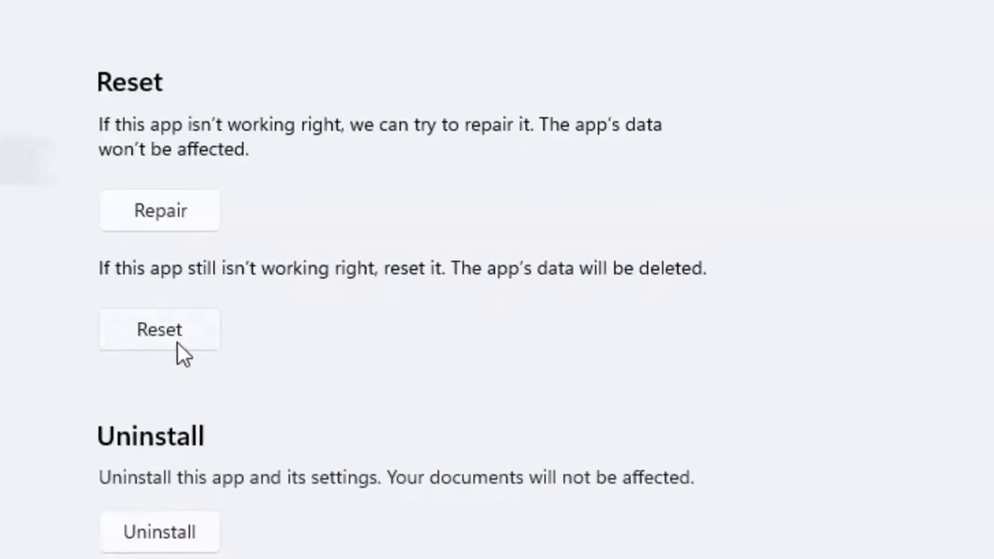
click(272, 347)
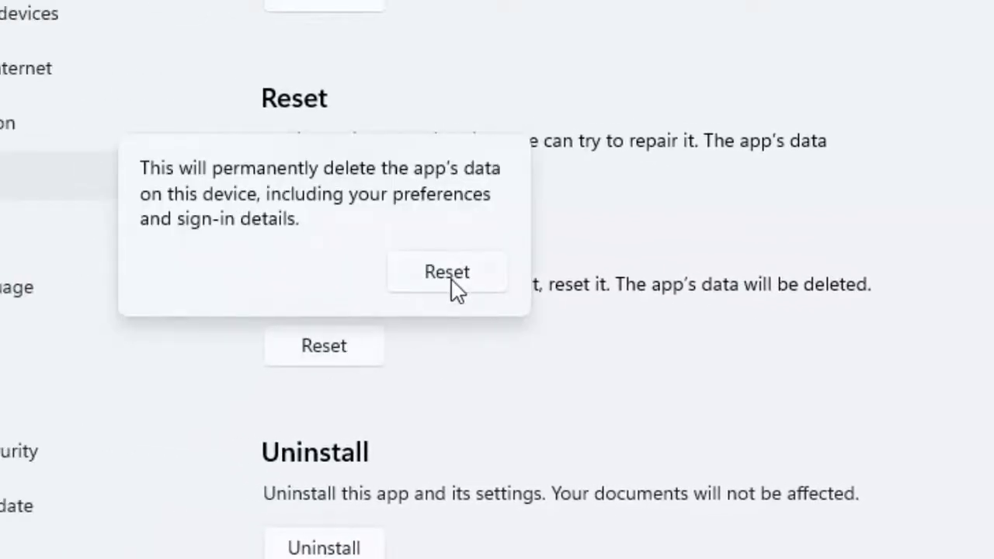
click(932, 130)
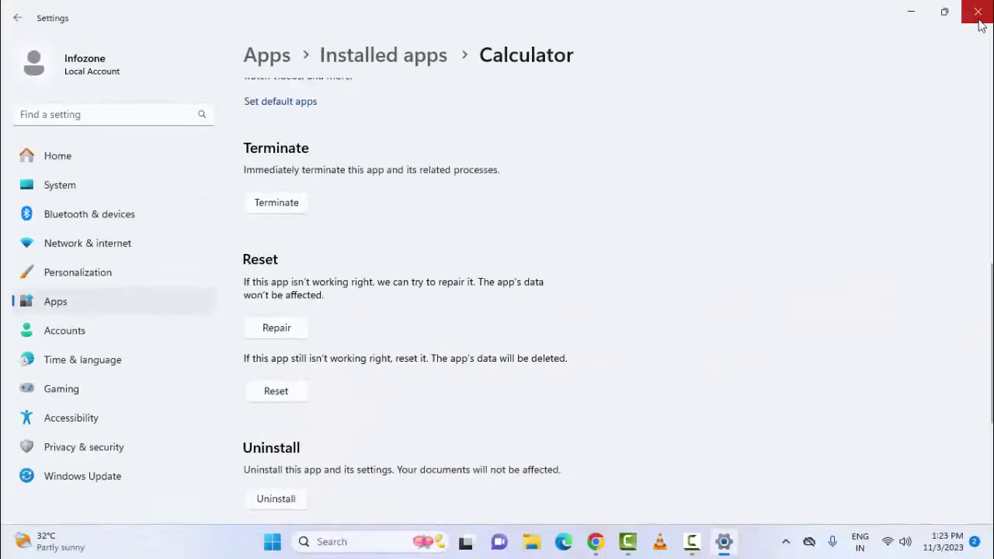
click(963, 11)
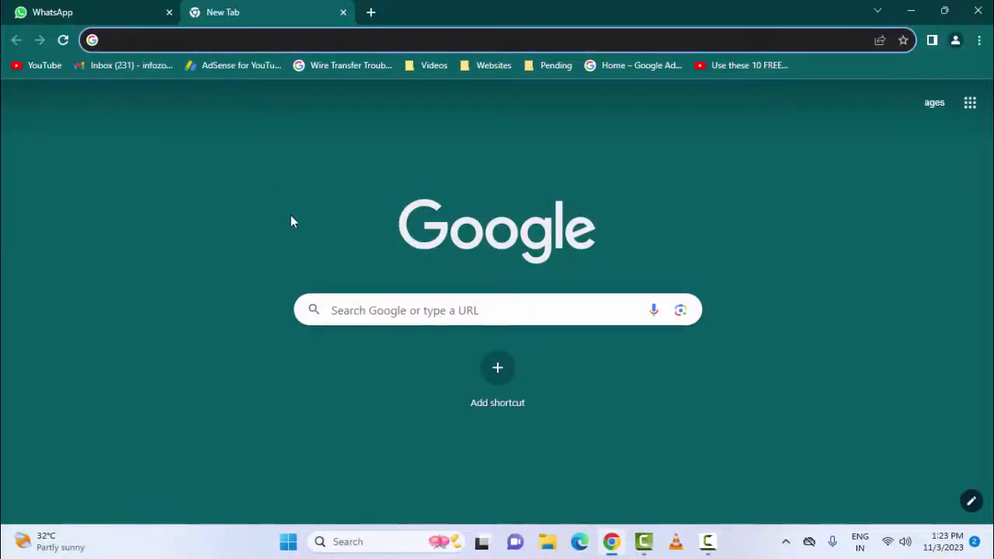
Minimize Chrome to reveal the desktop
click(911, 11)
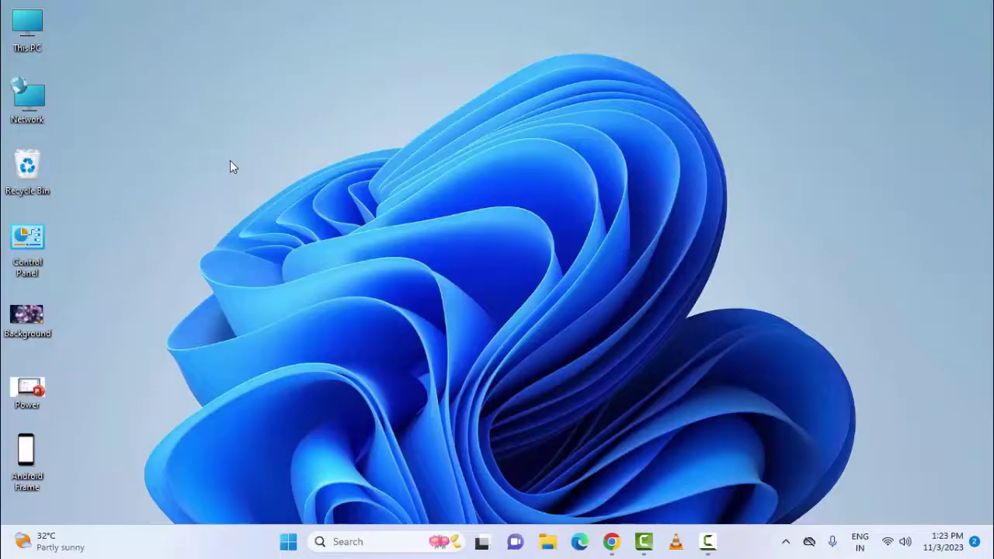
Open Control Panel in Category view and go to Programs and Features
double_click(28, 246)
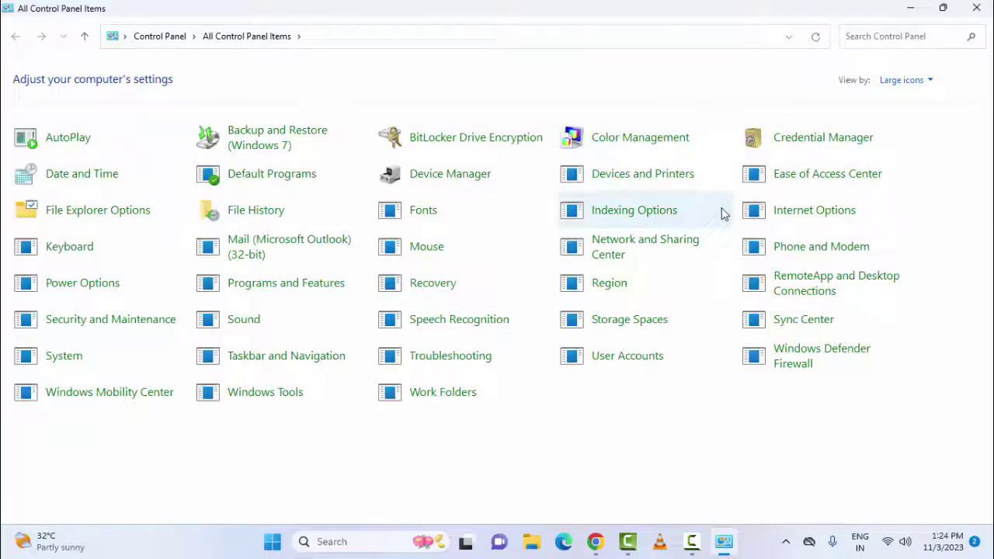
click(914, 87)
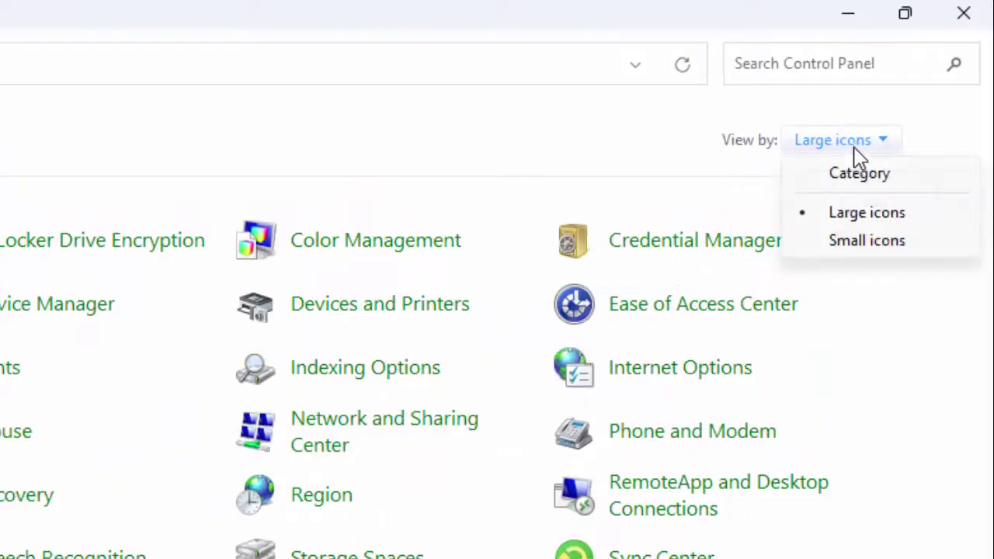
click(839, 183)
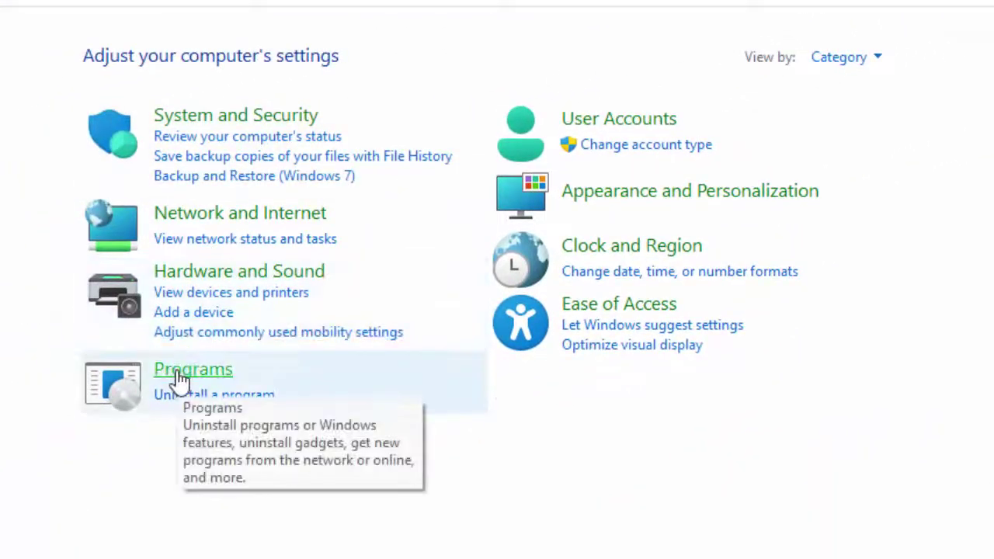
click(170, 379)
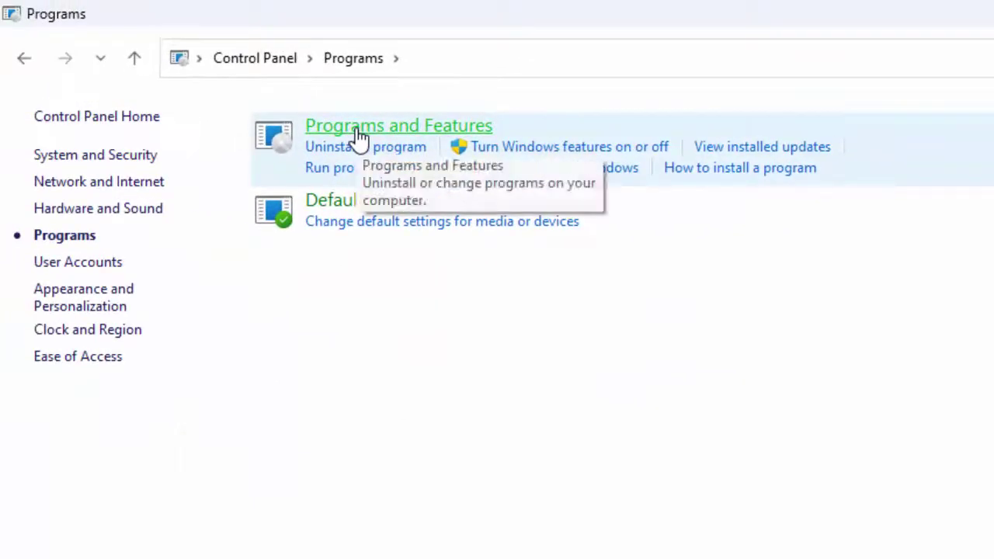
click(421, 132)
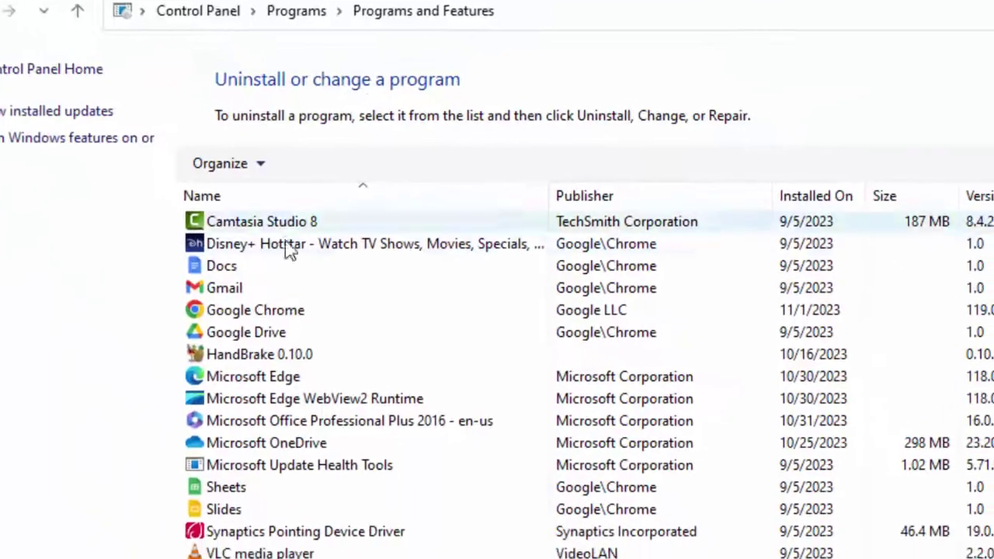
Select Microsoft Edge WebView2 Runtime, HandBrake 0.10.0 and Google Drive in the program list
click(241, 403)
click(255, 359)
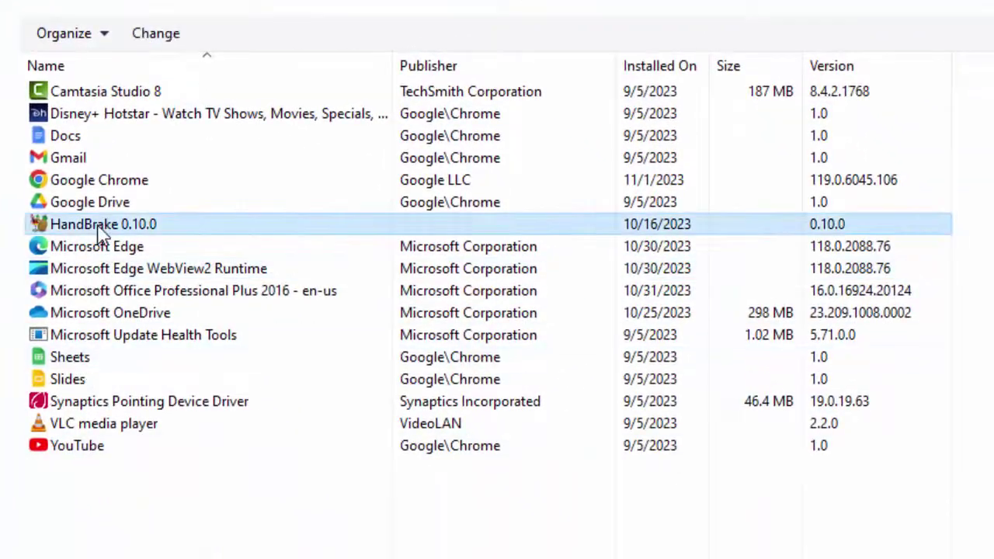
click(101, 203)
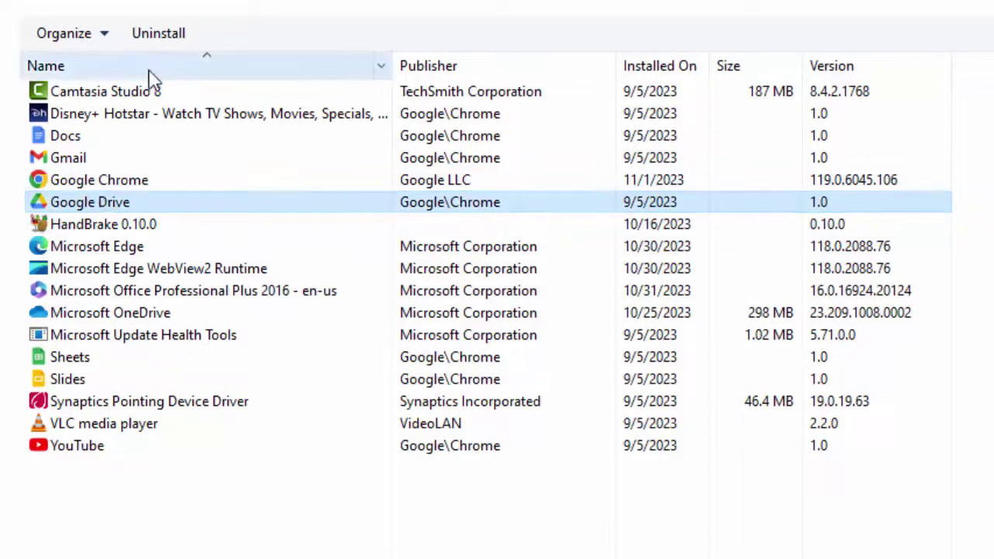